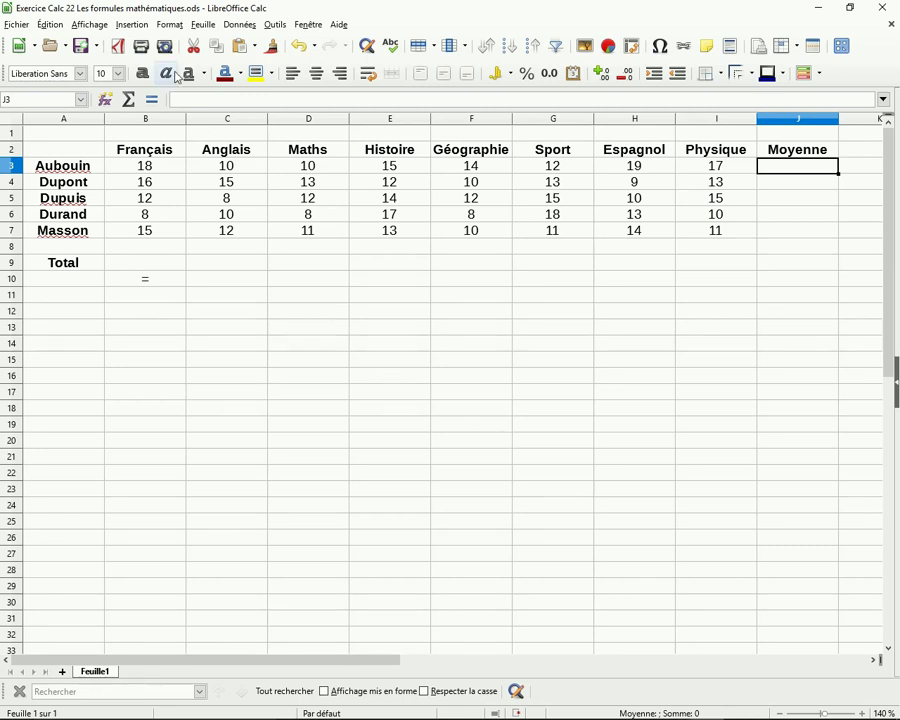
Insert the MOYENNE function in cell J3 with the range B3:I3 using the function wizard.
click(135, 28)
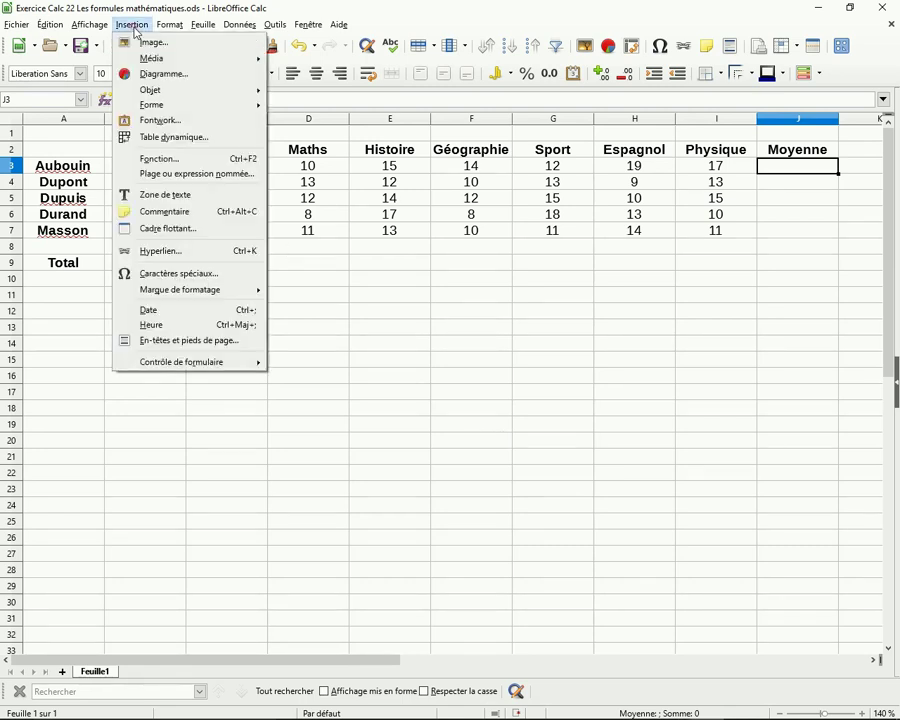
click(165, 159)
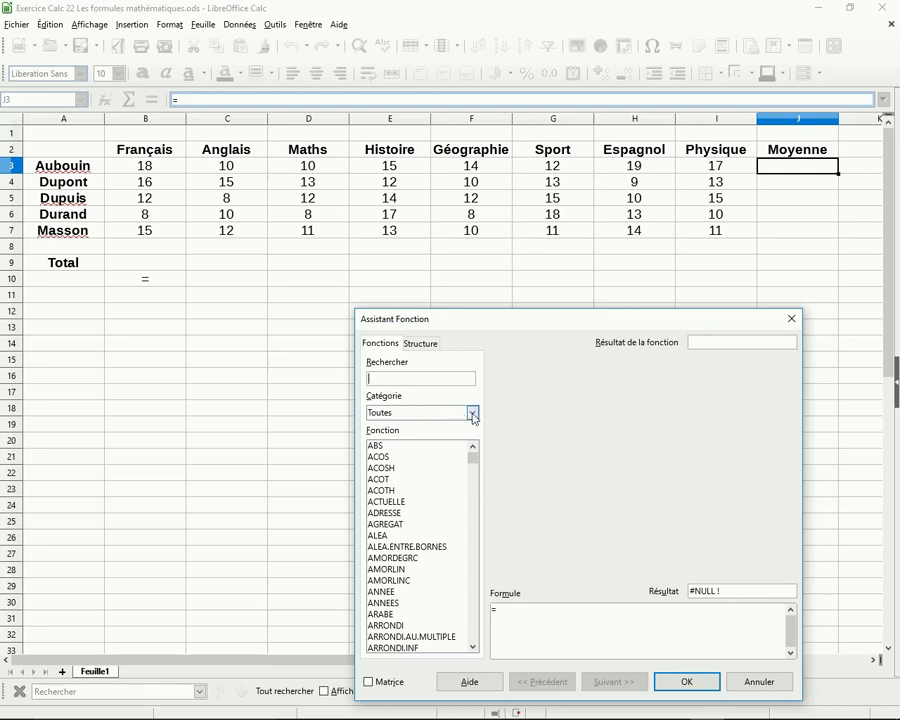
click(473, 414)
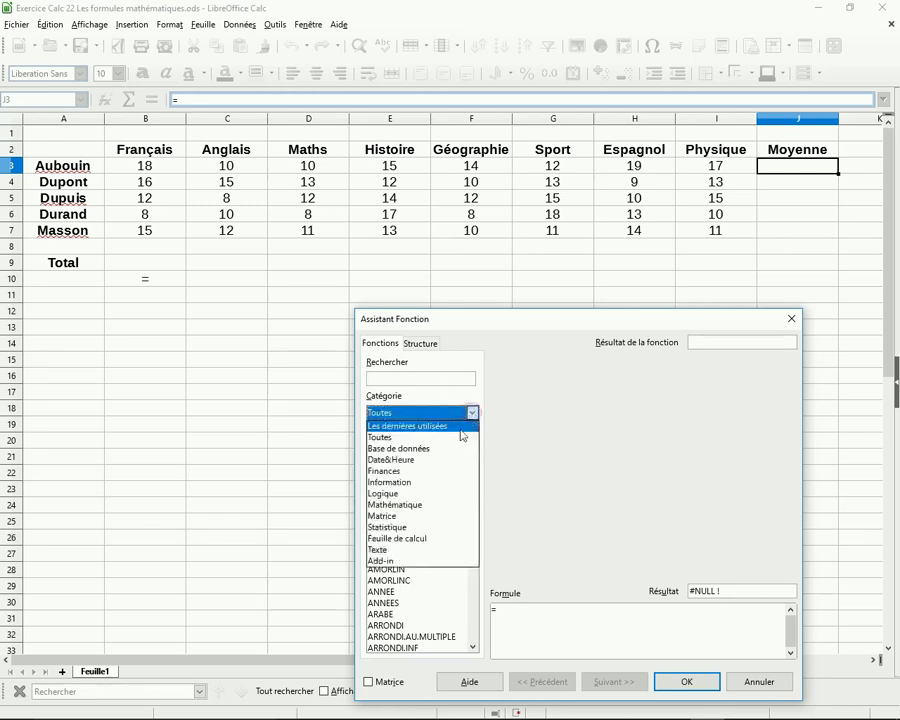
click(410, 508)
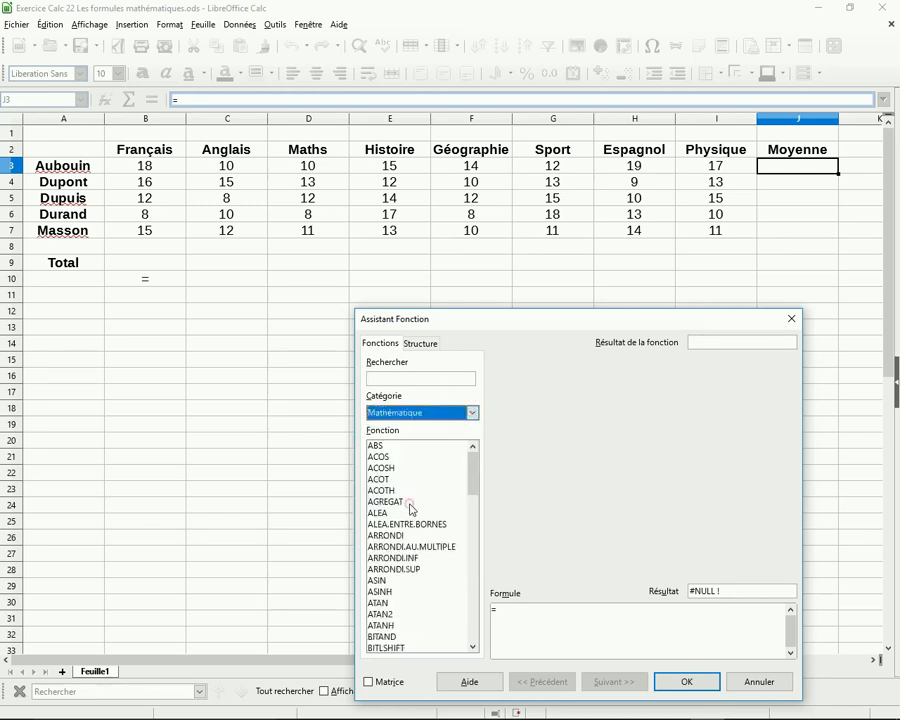
click(391, 378)
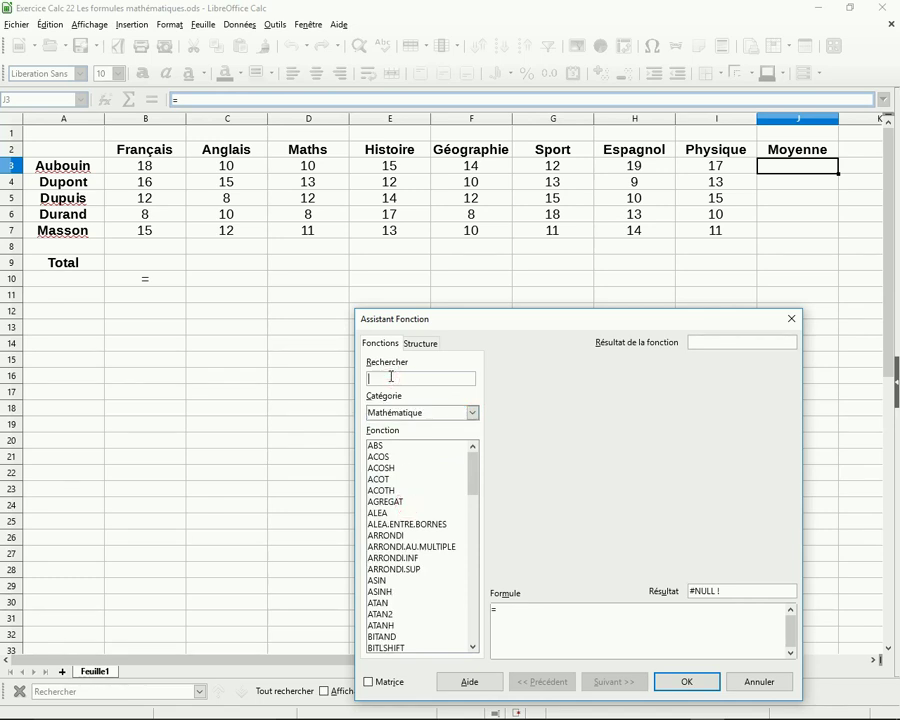
text(Moyenne)
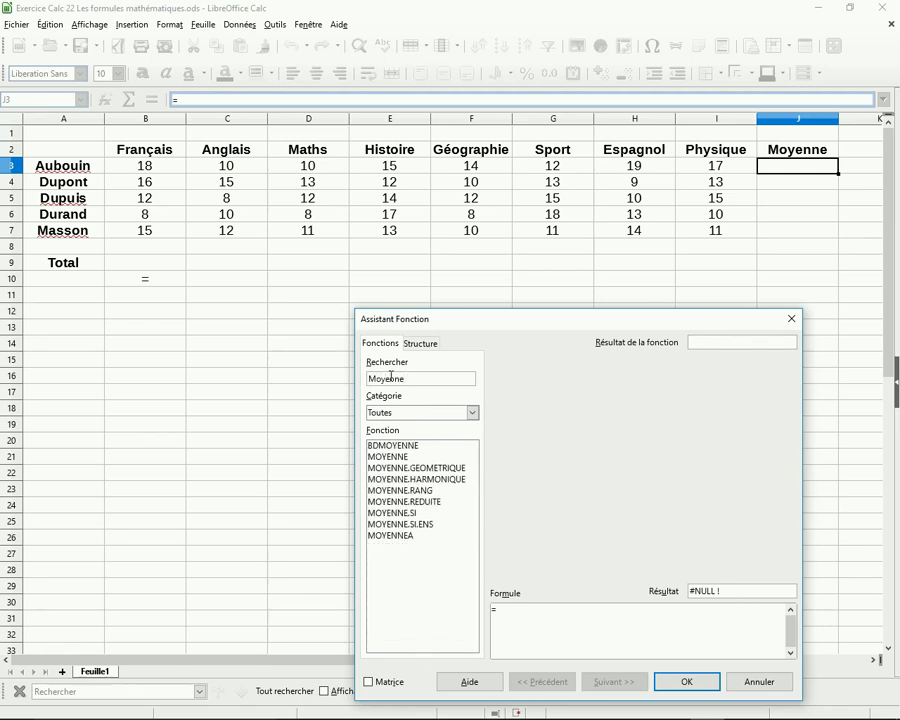
click(404, 458)
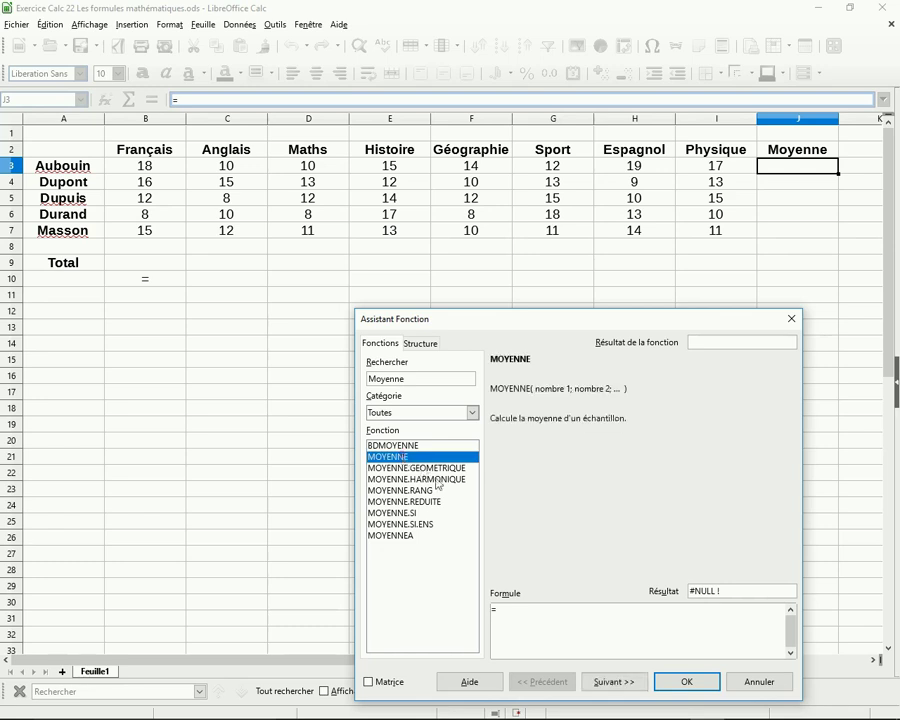
click(613, 682)
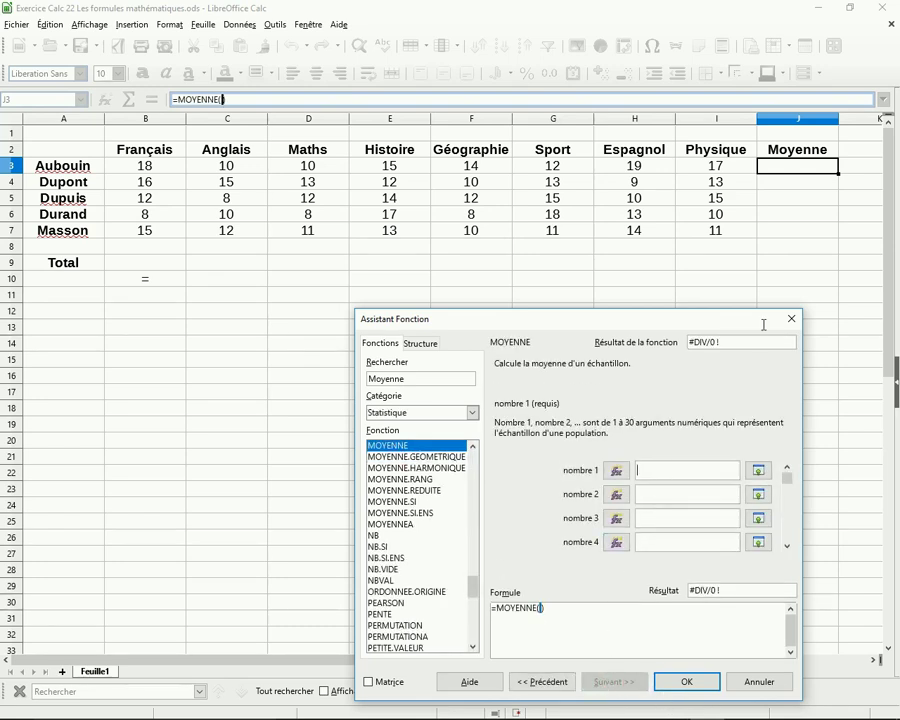
click(787, 175)
drag(131, 168, 703, 177)
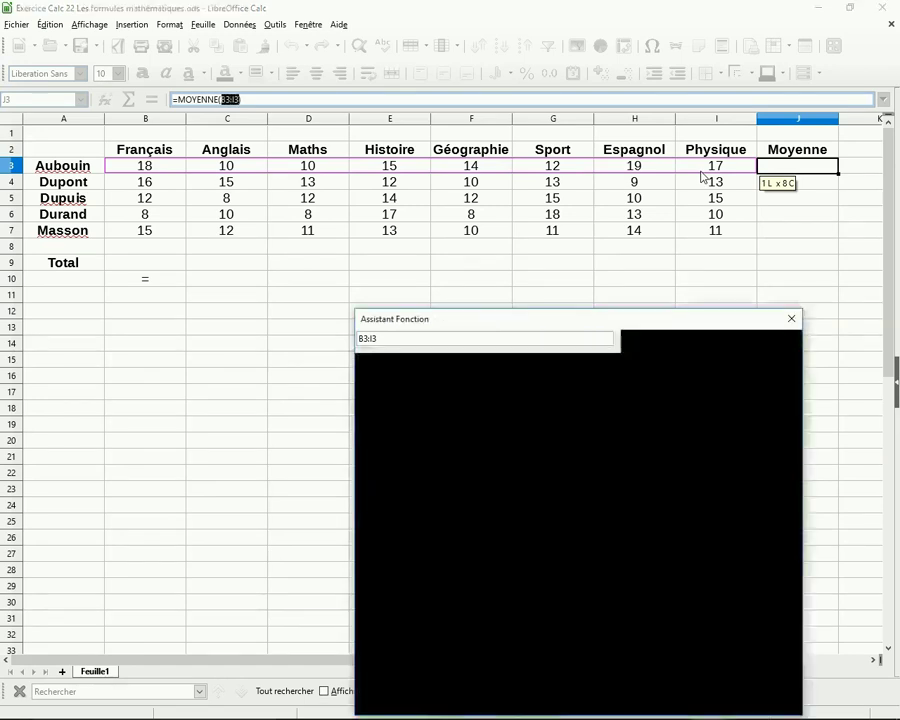
click(688, 697)
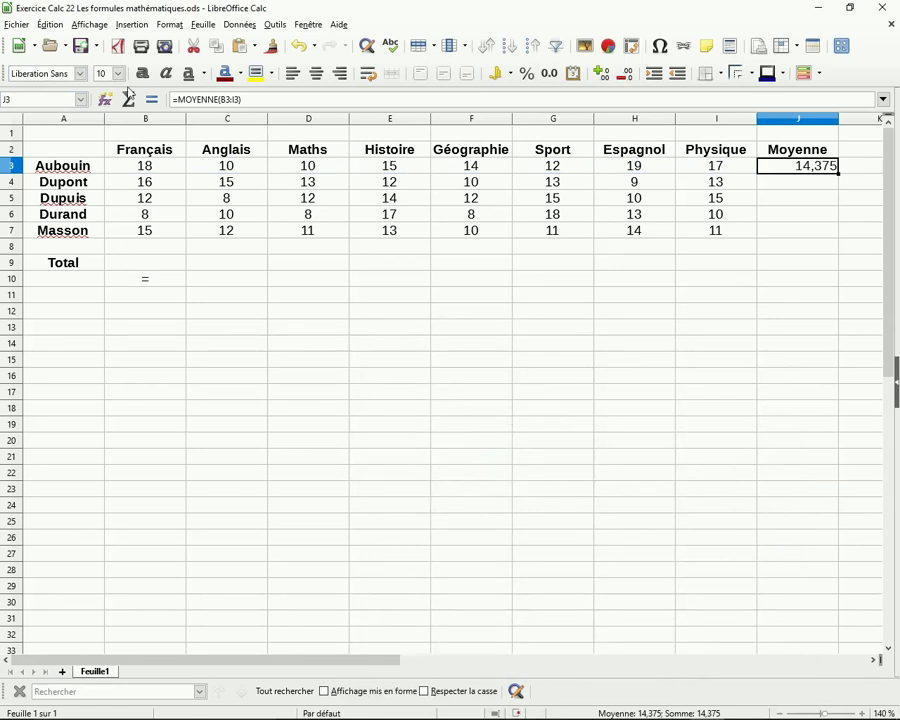
Format J3 as a number with two decimals and fill its formula down to J7.
click(172, 25)
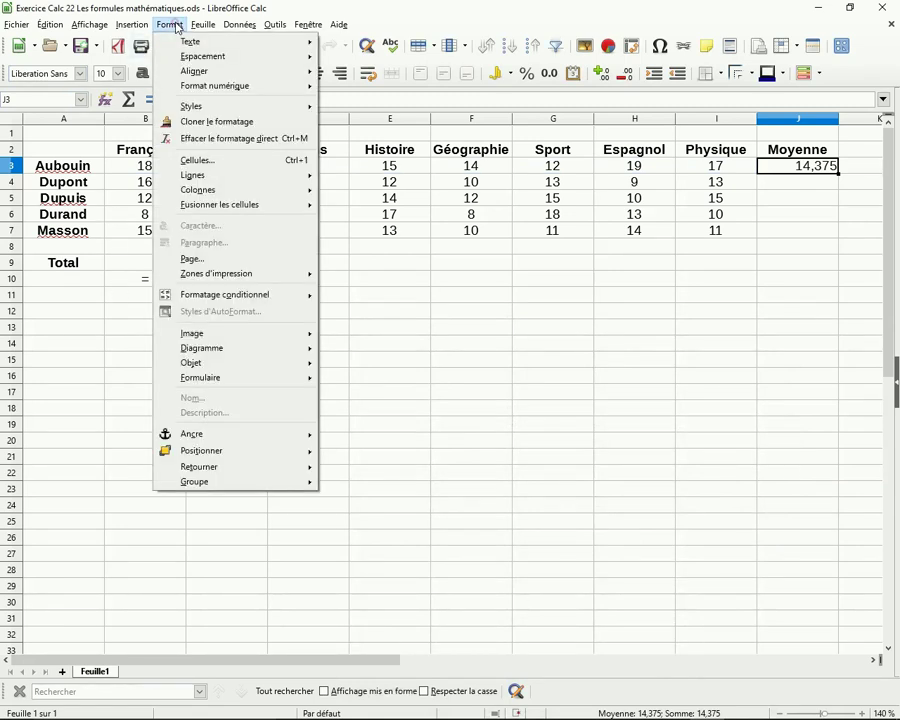
click(205, 166)
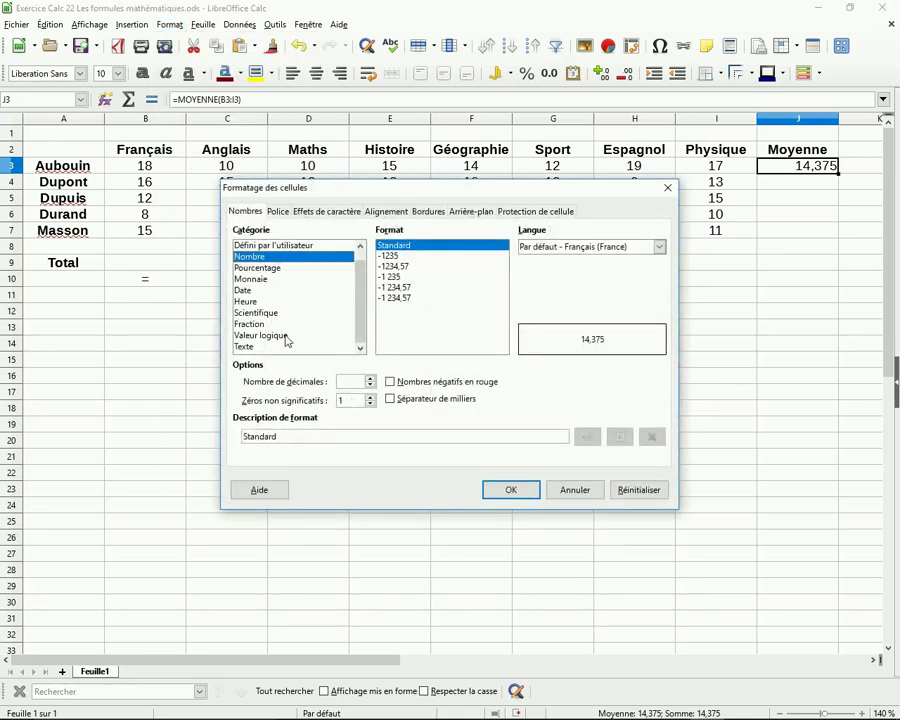
click(368, 379)
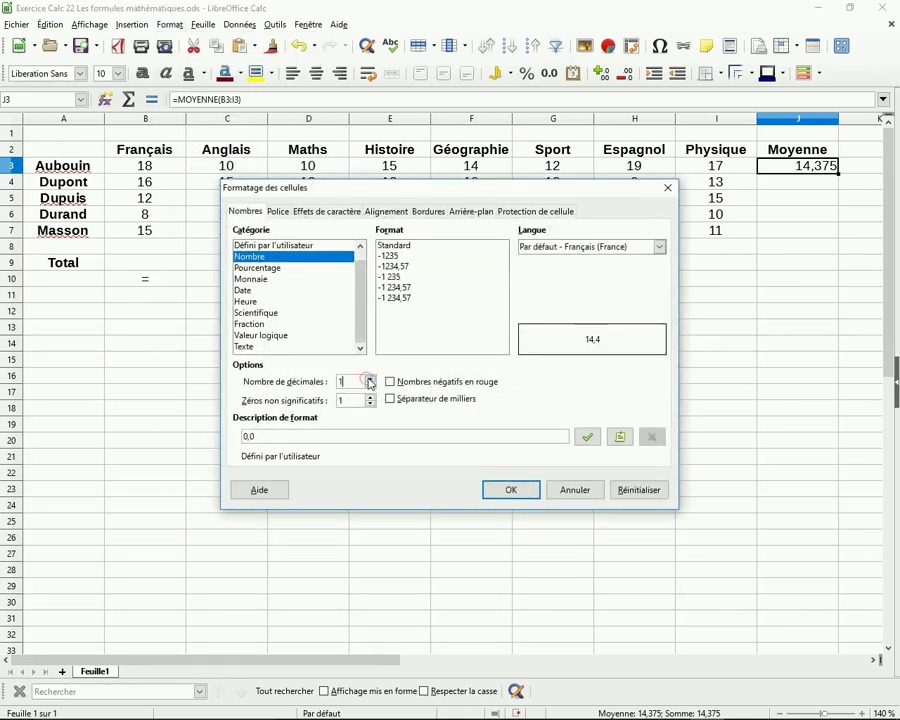
click(368, 379)
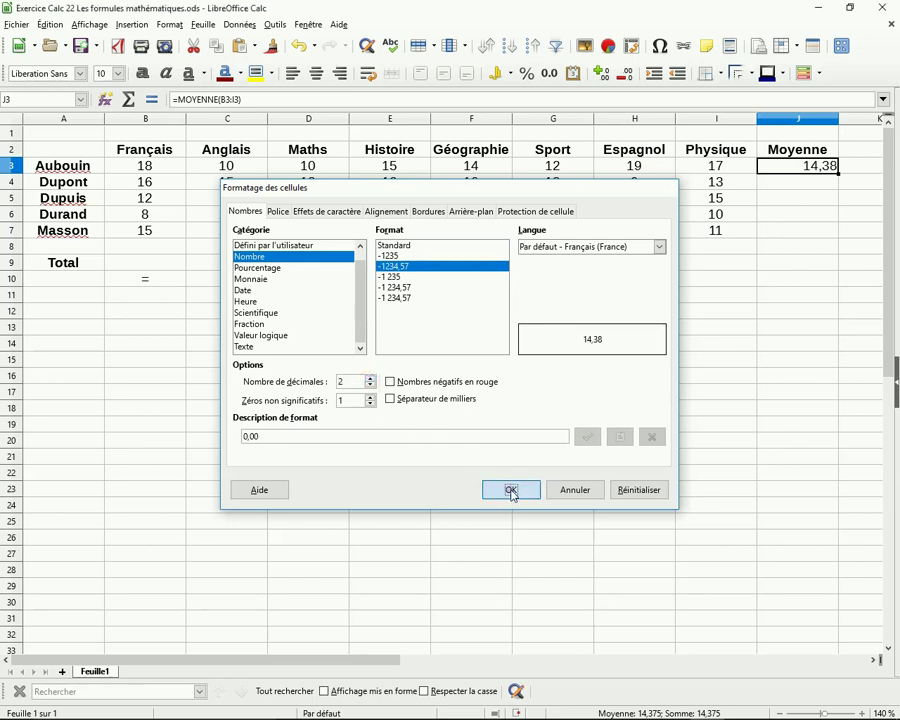
click(511, 490)
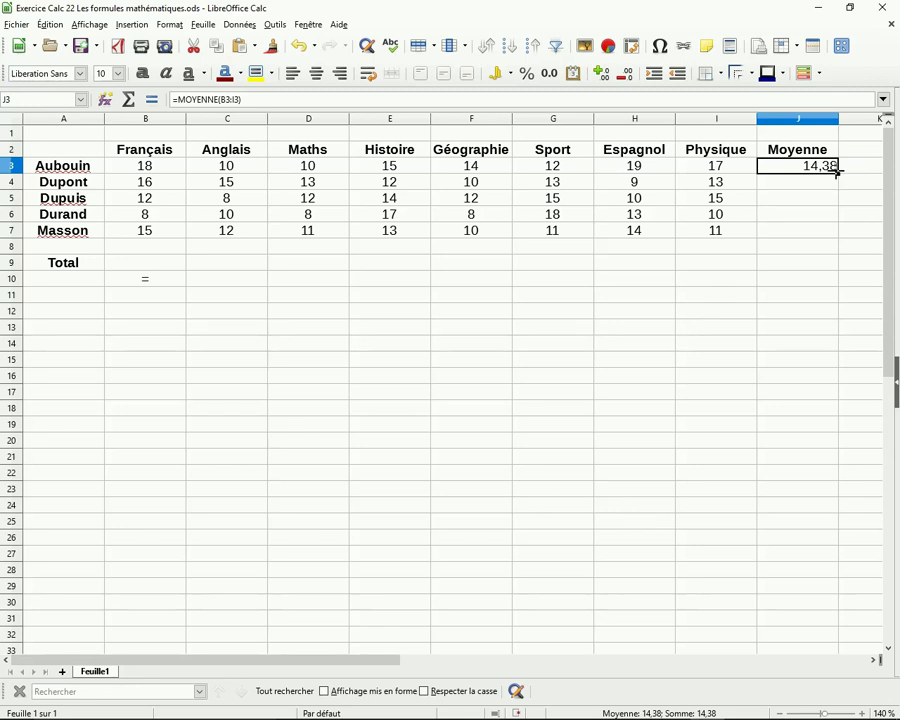
drag(838, 172, 832, 238)
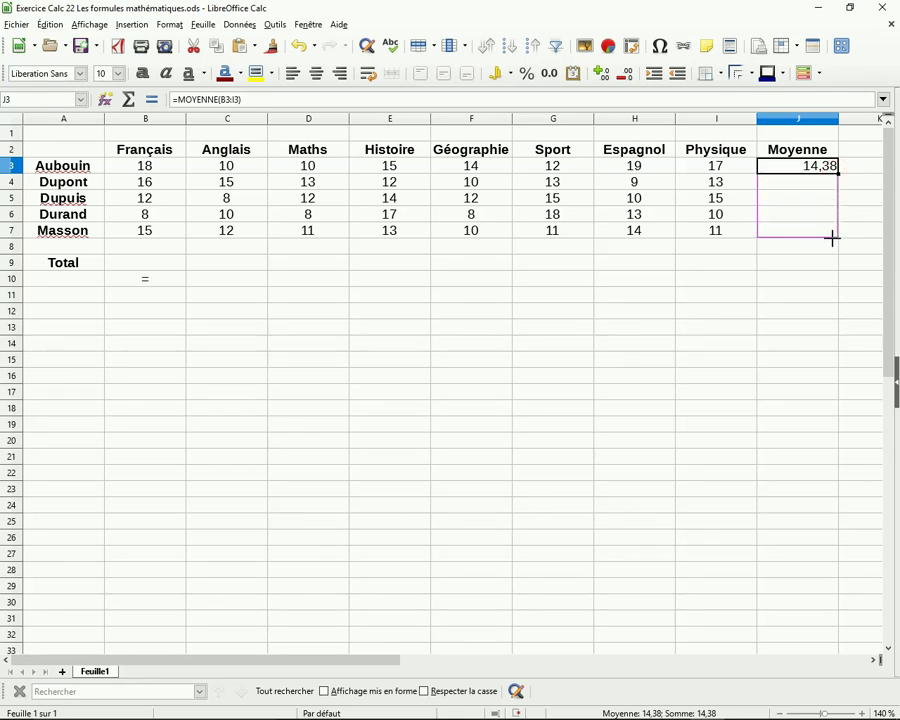
drag(832, 238, 832, 238)
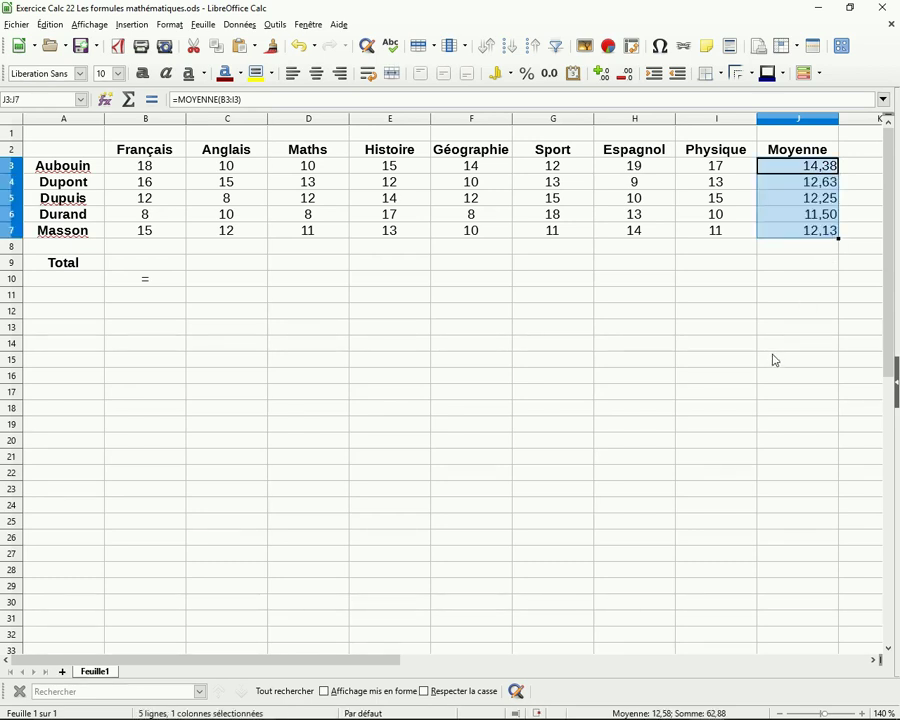
Clear the stray equals sign in B10 and insert the MOYENNE function in B9 with the range B3:B7.
drag(150, 338, 148, 326)
click(142, 264)
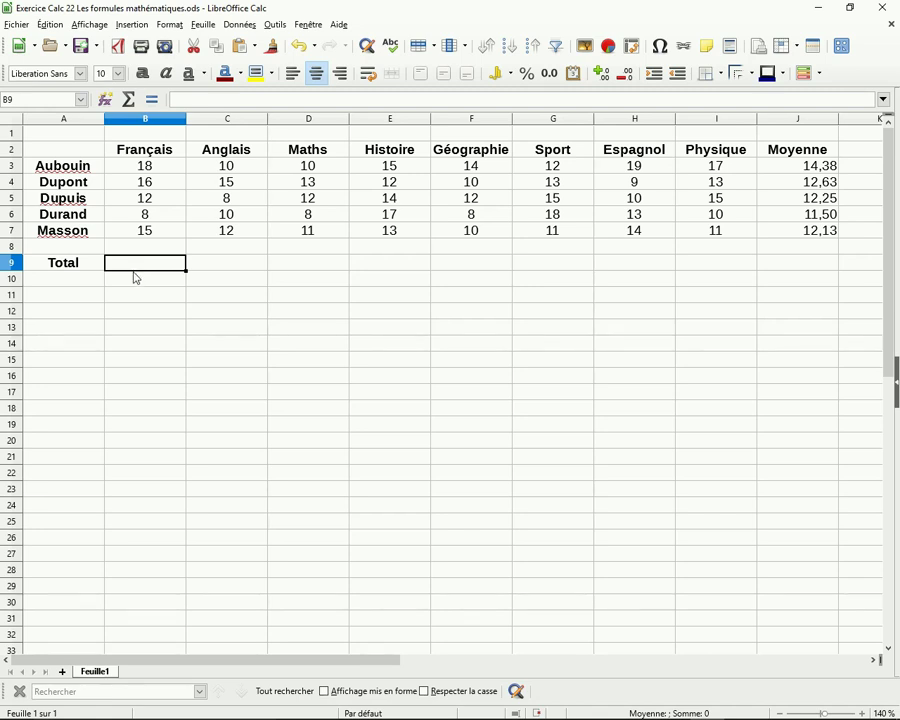
click(124, 27)
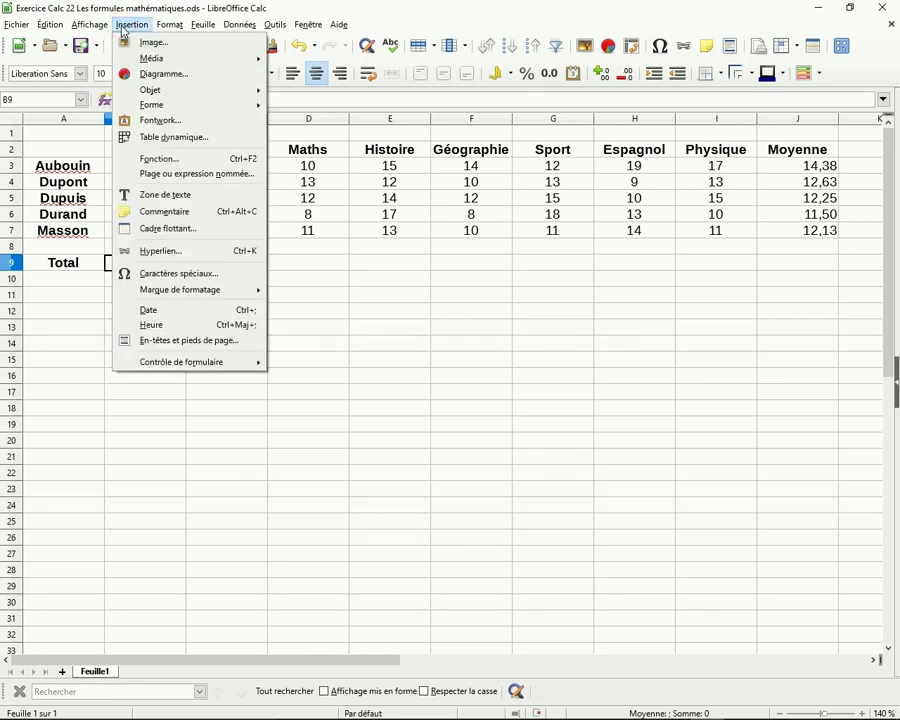
click(160, 158)
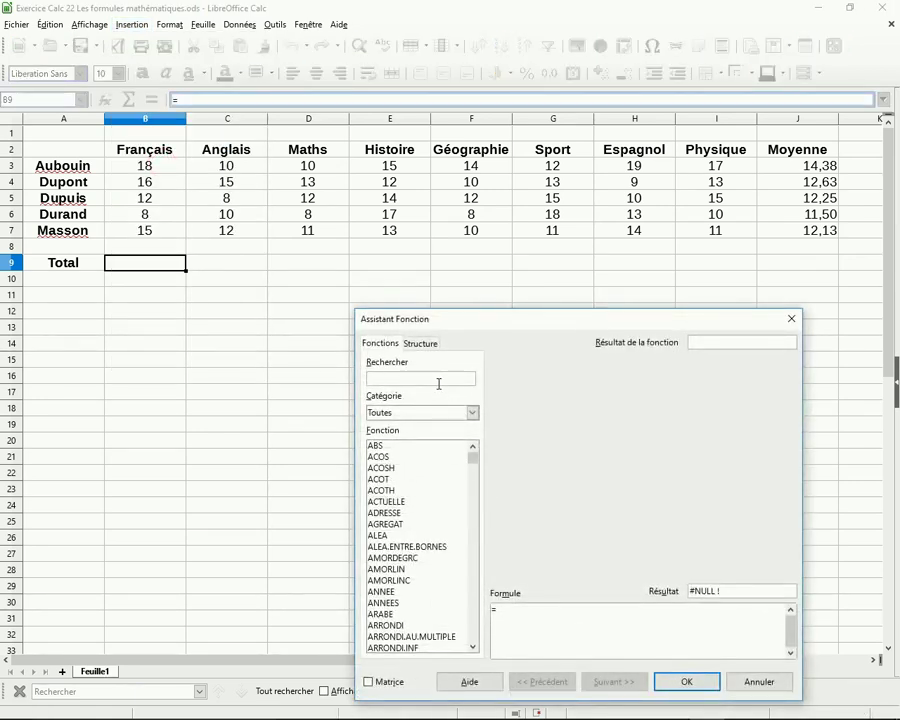
text(Moyenne)
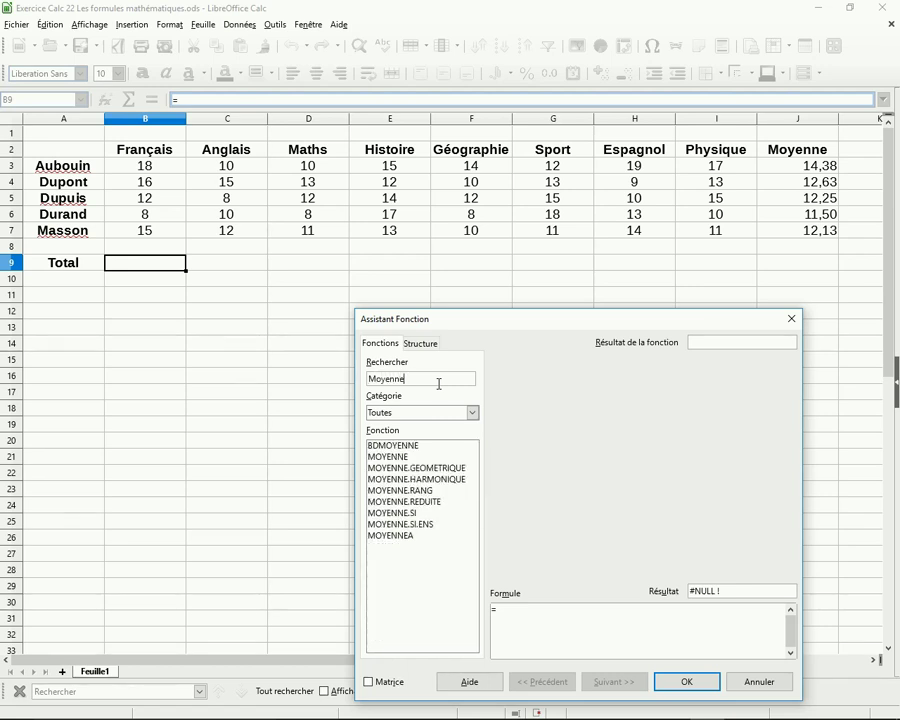
click(393, 456)
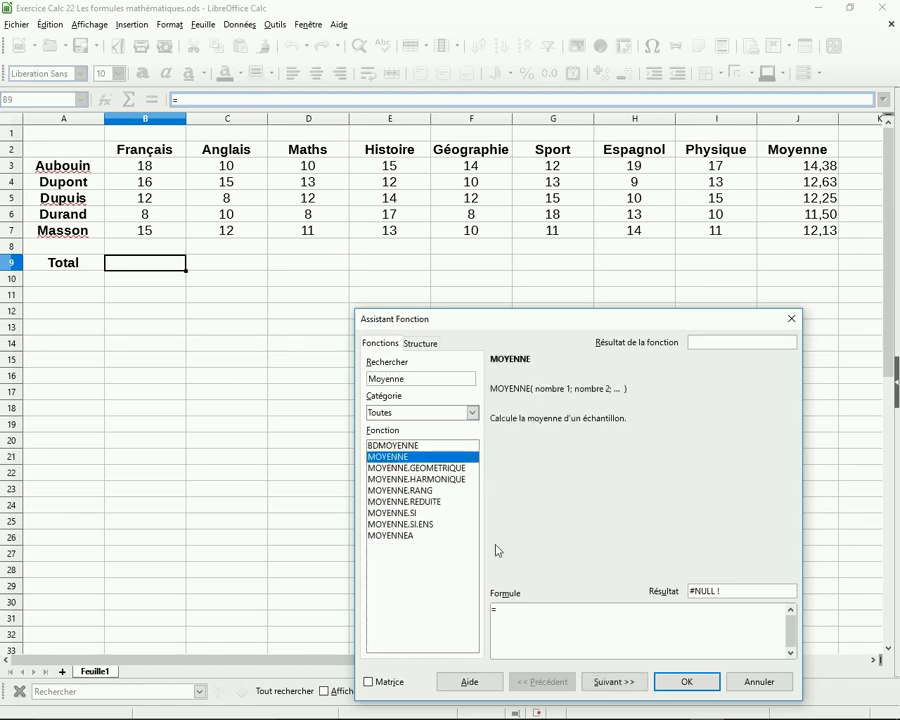
click(613, 681)
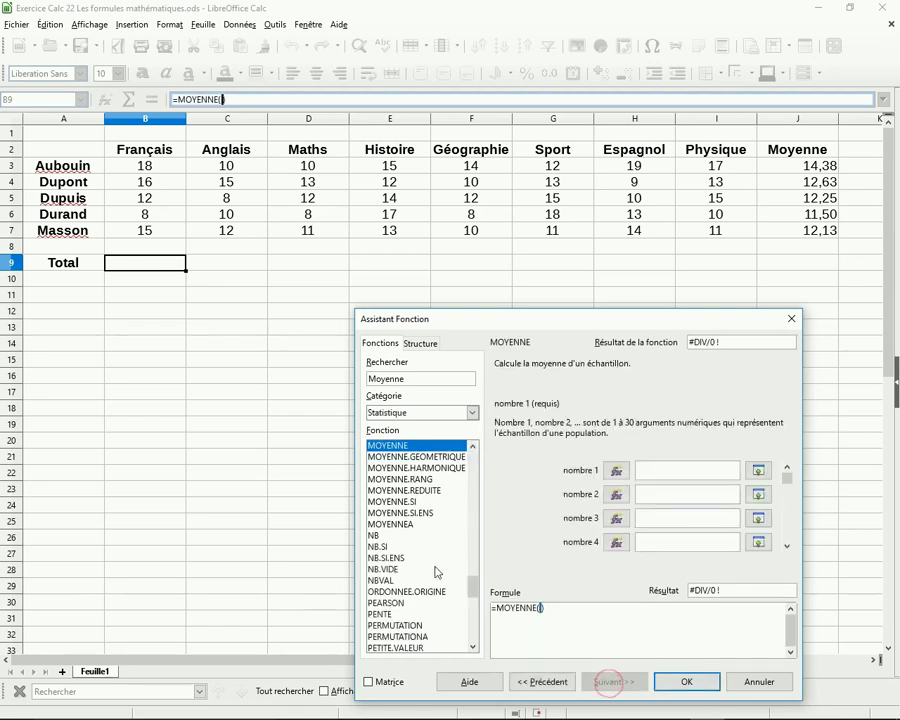
drag(150, 170, 155, 230)
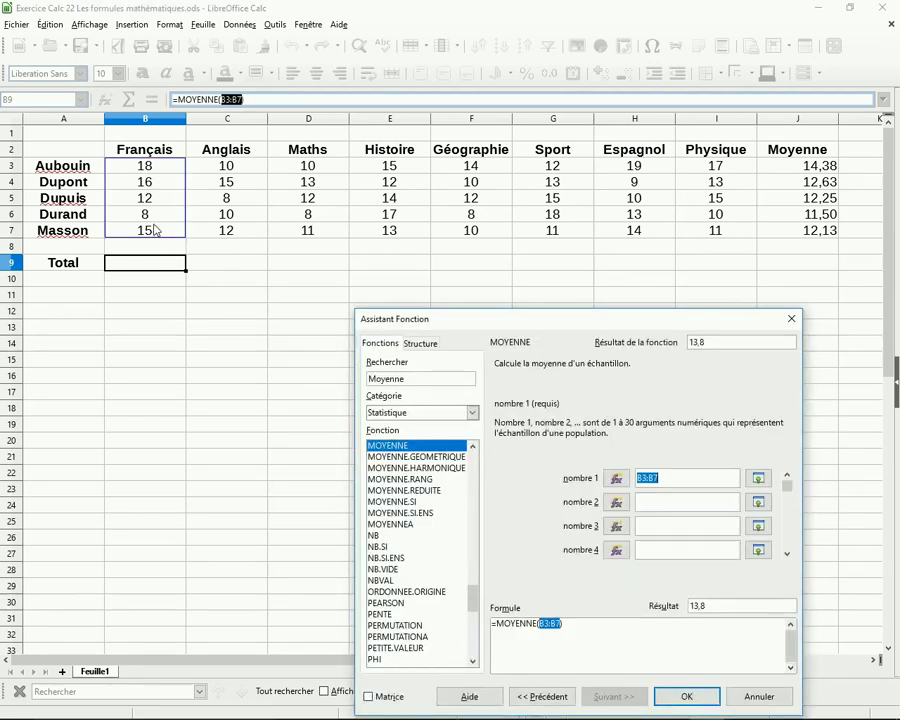
click(688, 697)
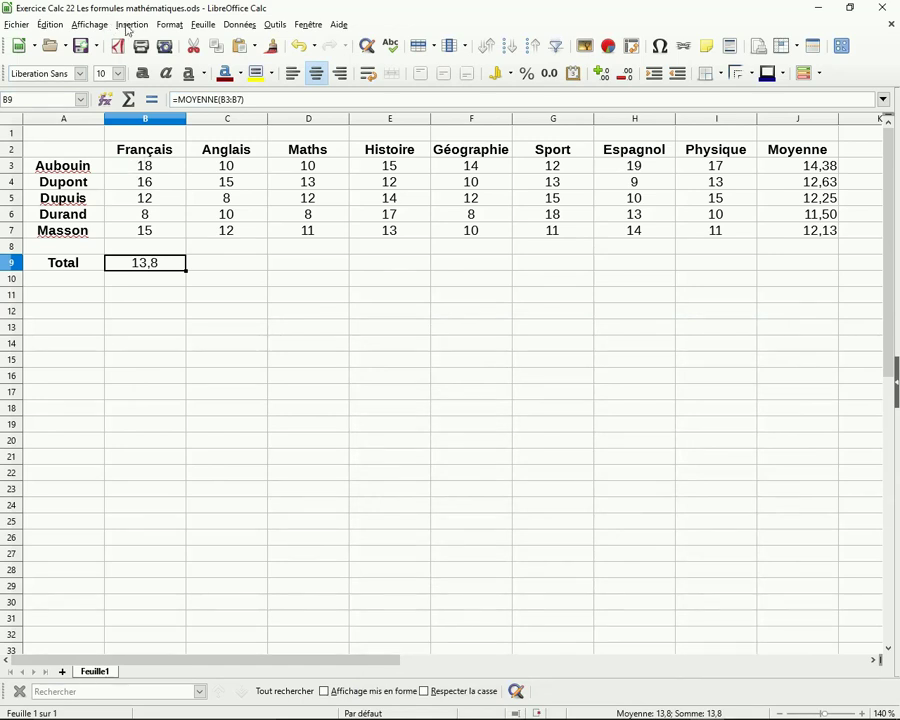
Format B9 as a number with two decimals and fill its formula across to I9.
click(169, 25)
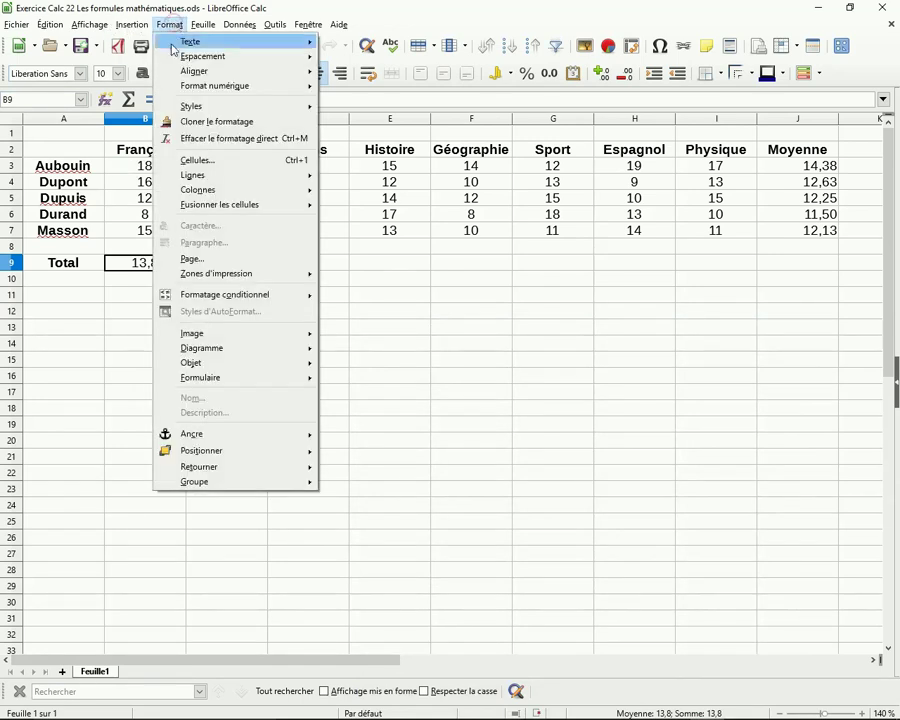
click(200, 161)
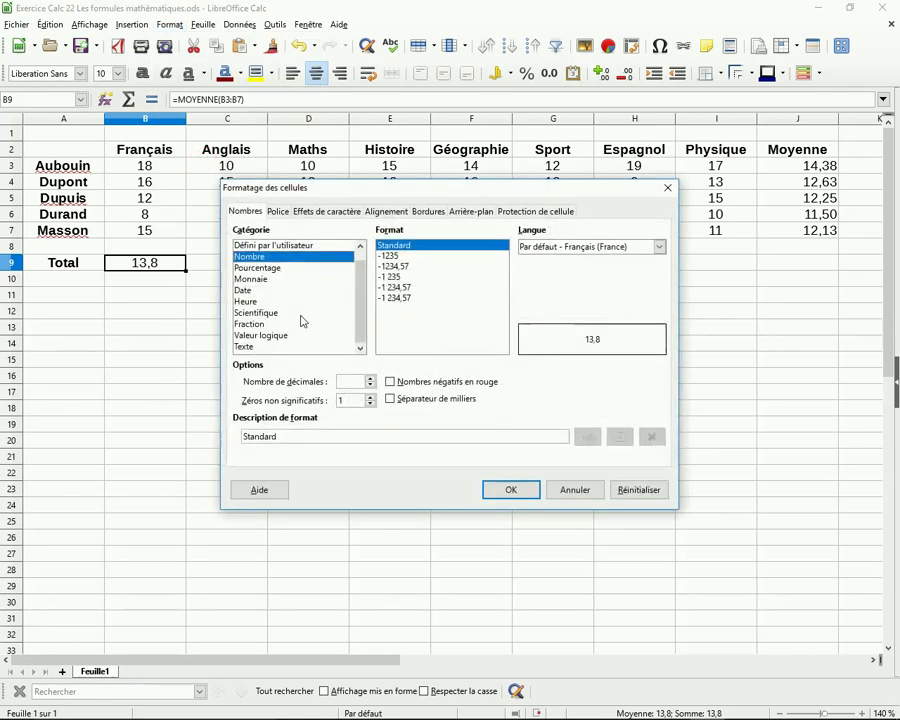
click(358, 382)
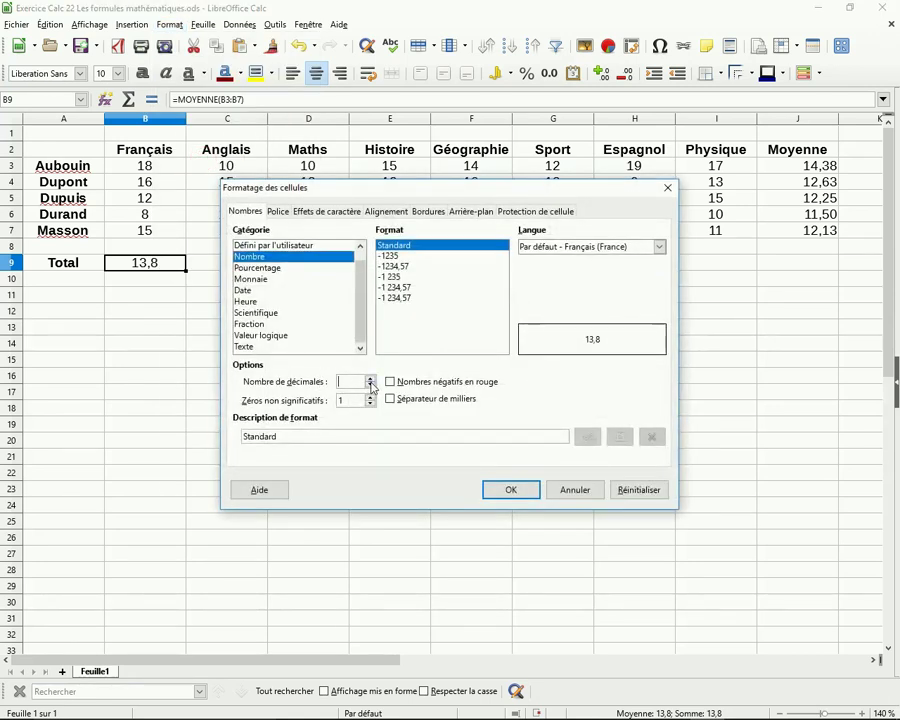
click(370, 381)
click(370, 381)
click(370, 381)
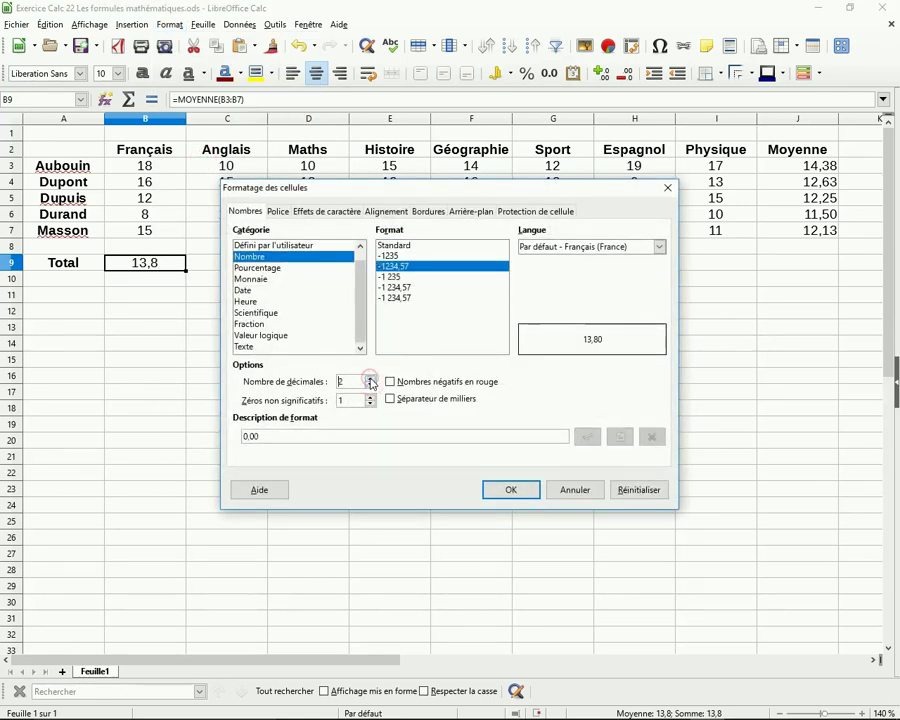
click(509, 489)
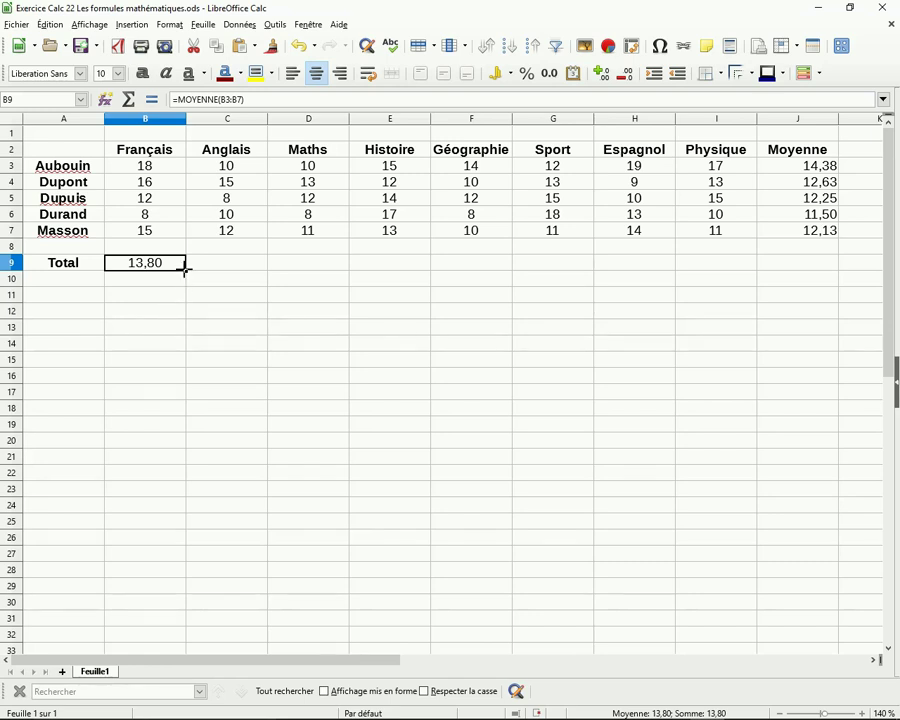
drag(187, 272, 720, 272)
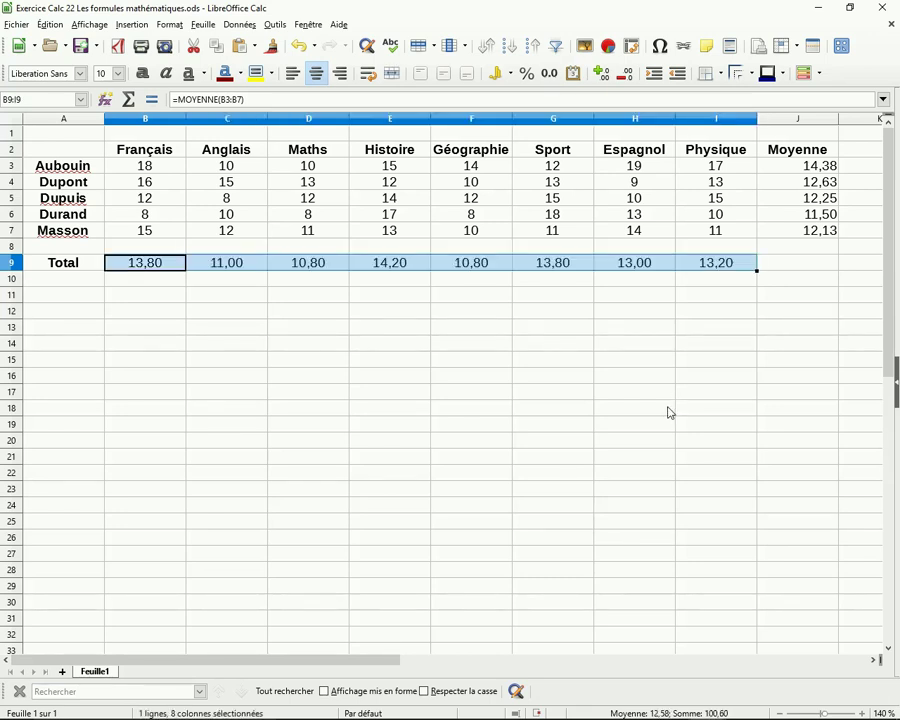
click(717, 409)
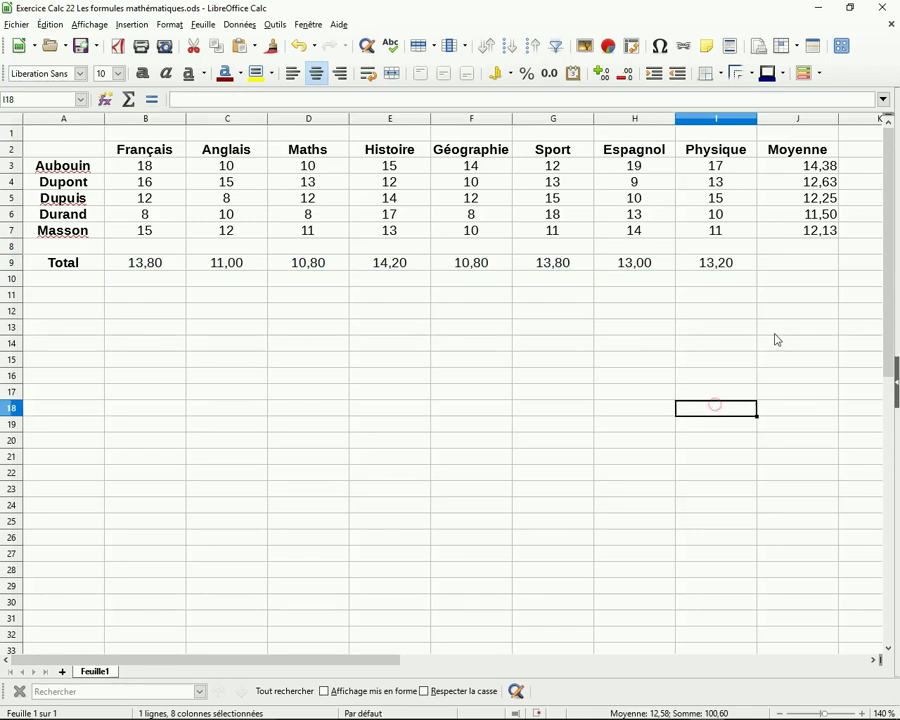
Insert the MOYENNE function in cell J9 with the range B9:I9 using the function wizard.
click(807, 267)
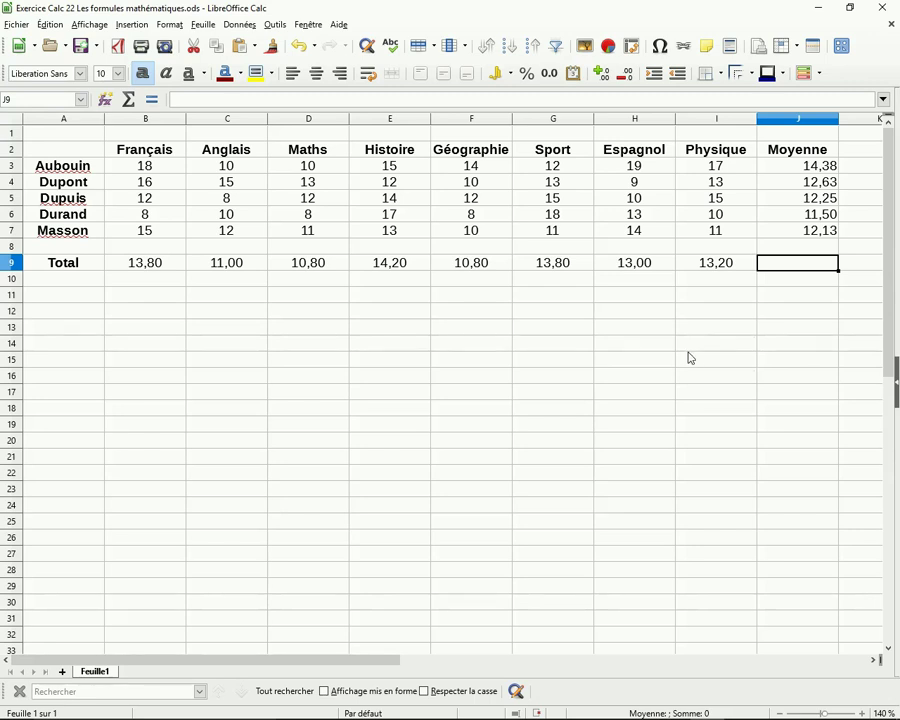
click(131, 24)
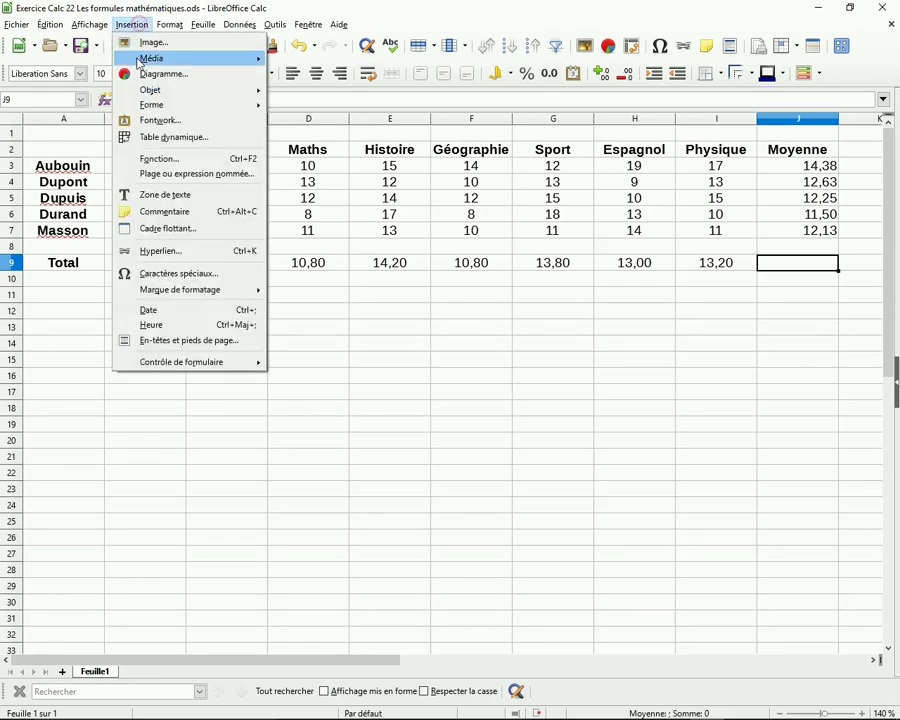
click(167, 160)
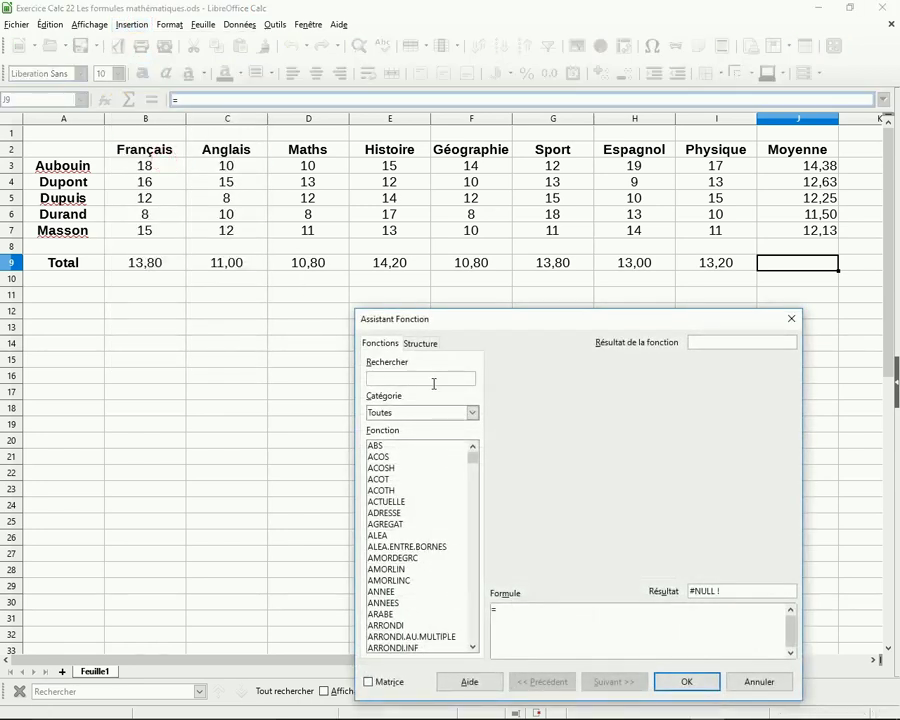
text(M)
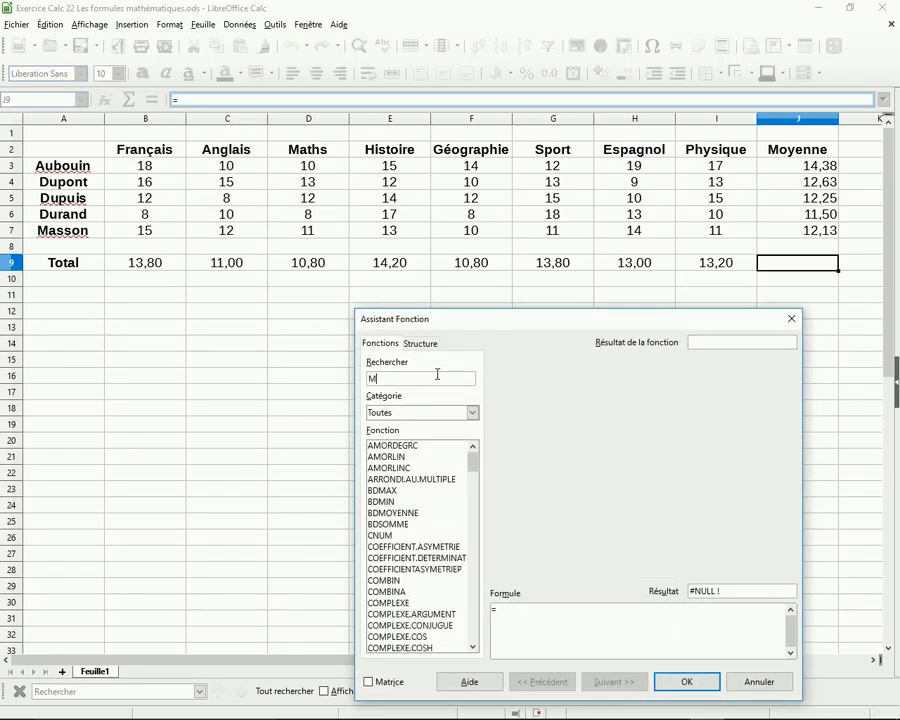
text(oyenne)
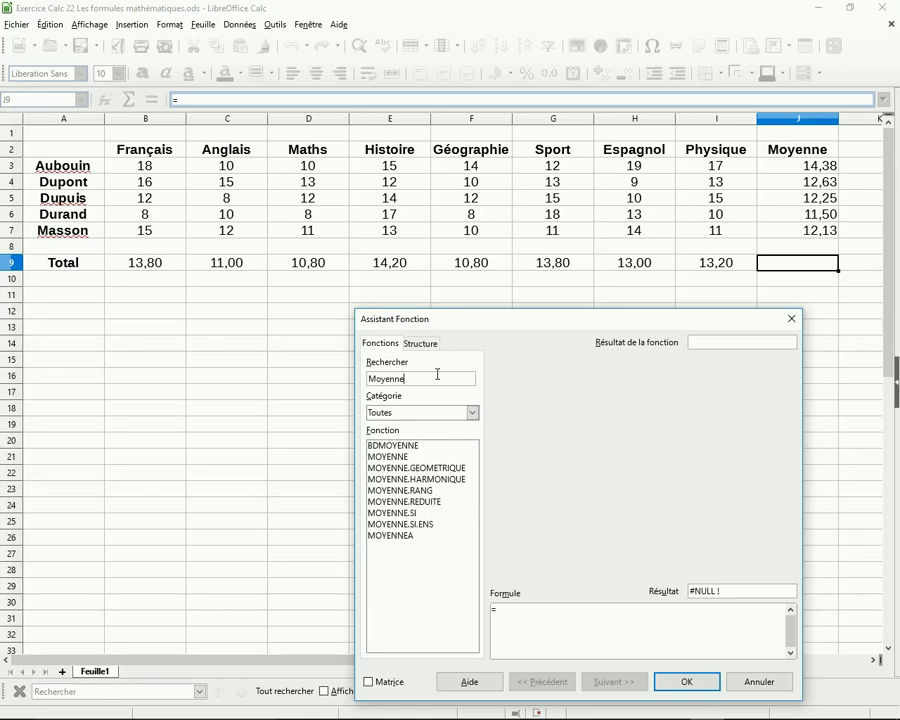
click(390, 456)
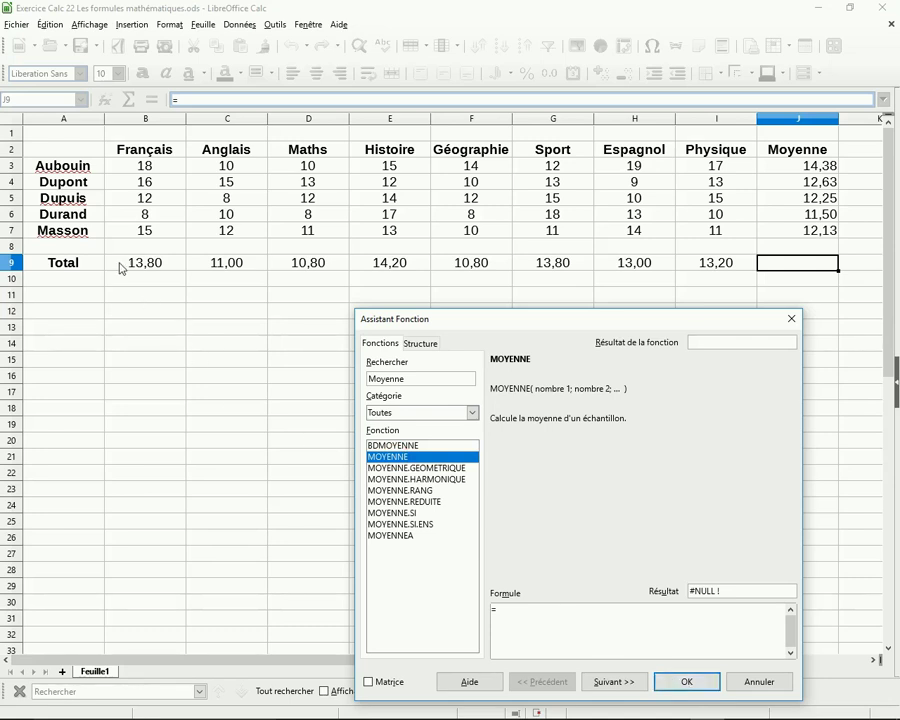
click(620, 683)
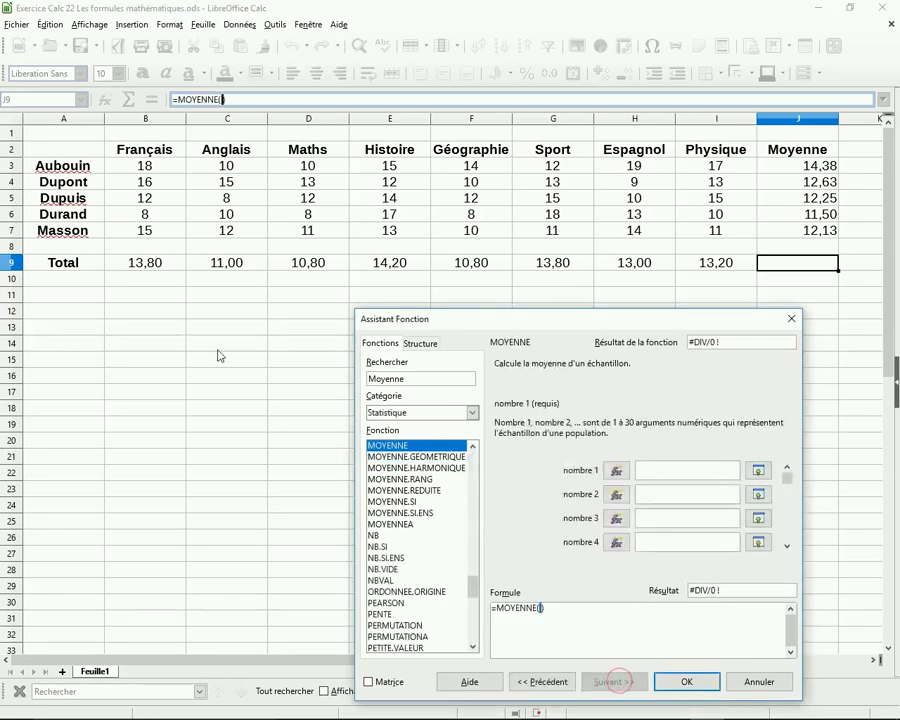
drag(141, 261, 709, 267)
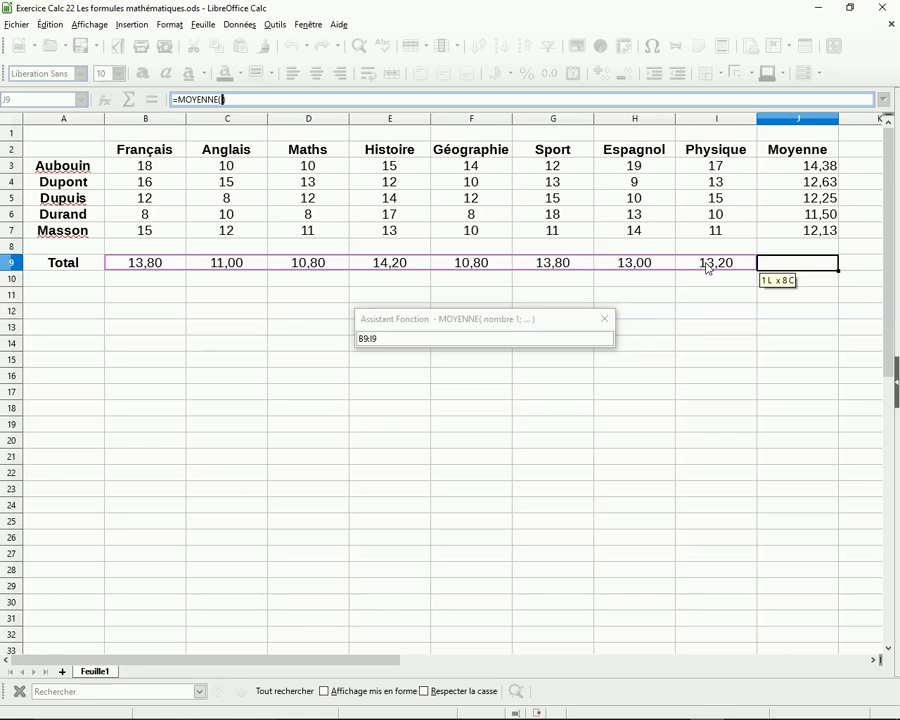
drag(709, 267, 707, 268)
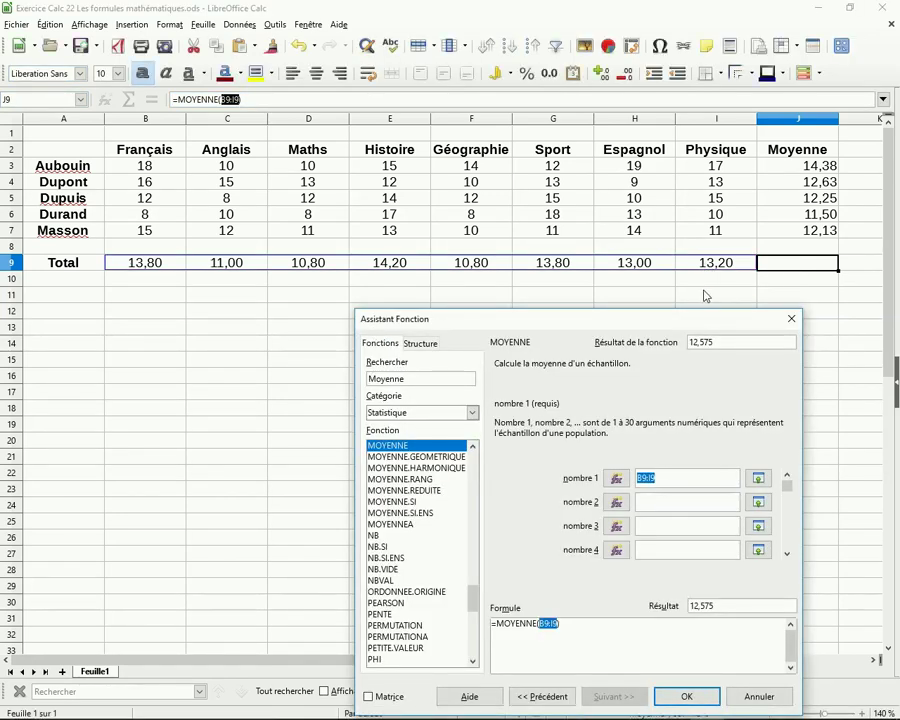
click(686, 696)
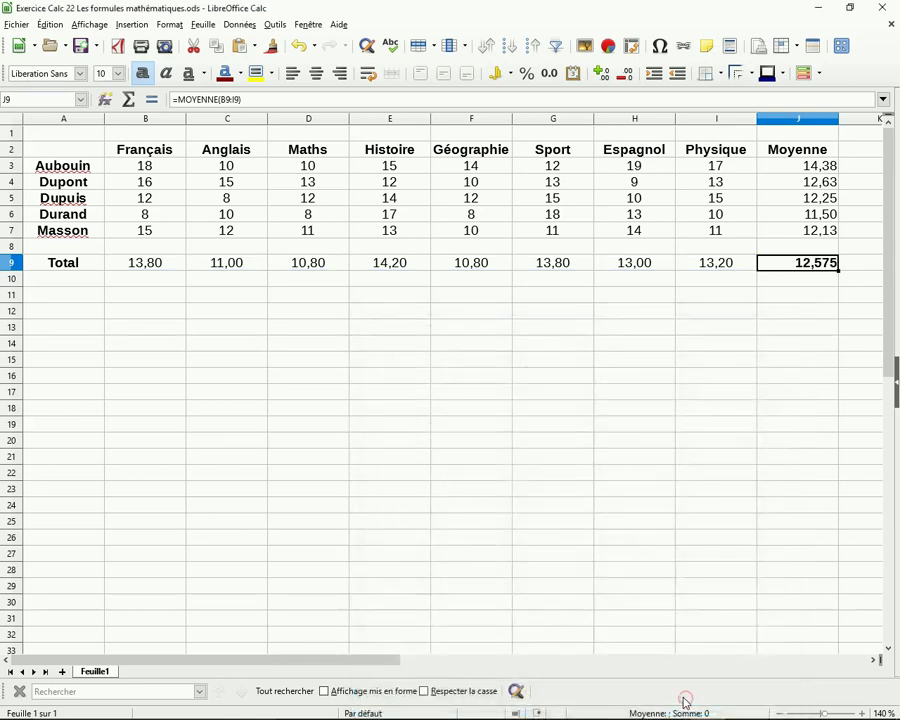
Format cell J9 as a number with two decimals.
click(165, 24)
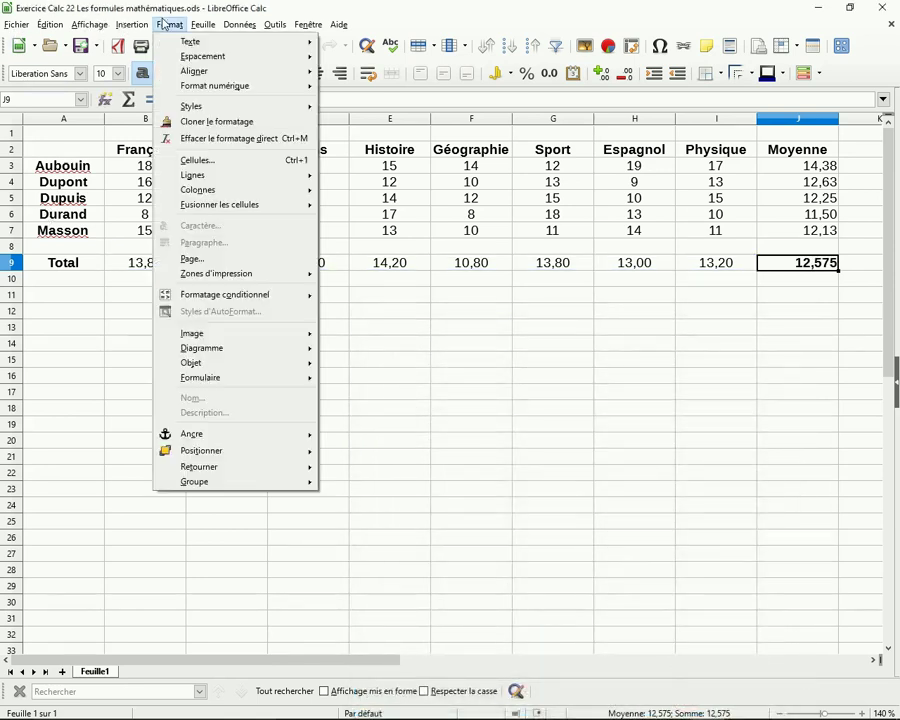
click(190, 159)
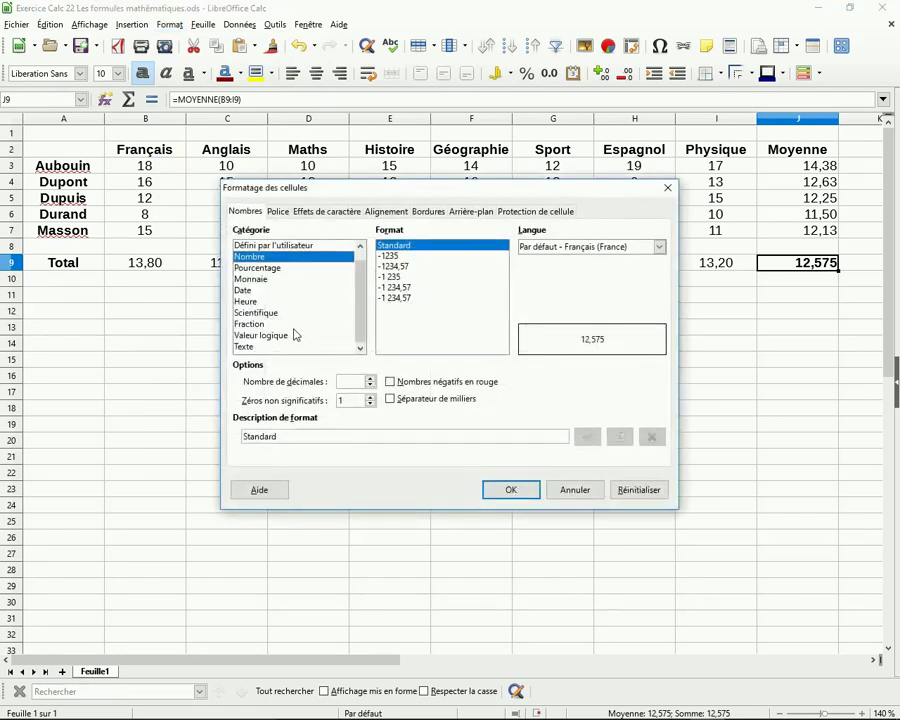
click(370, 378)
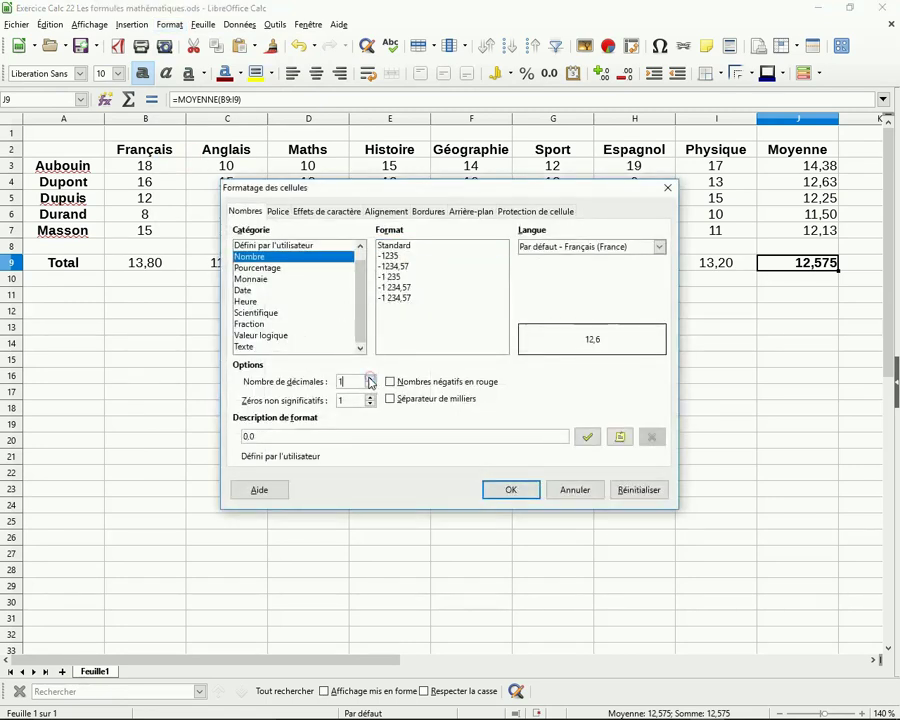
click(370, 378)
click(525, 488)
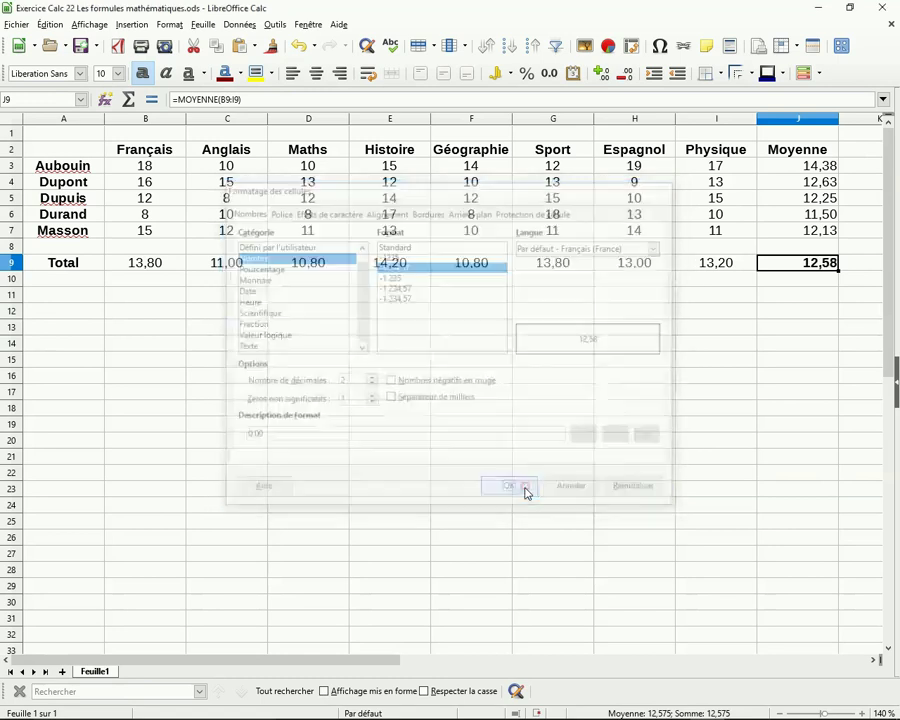